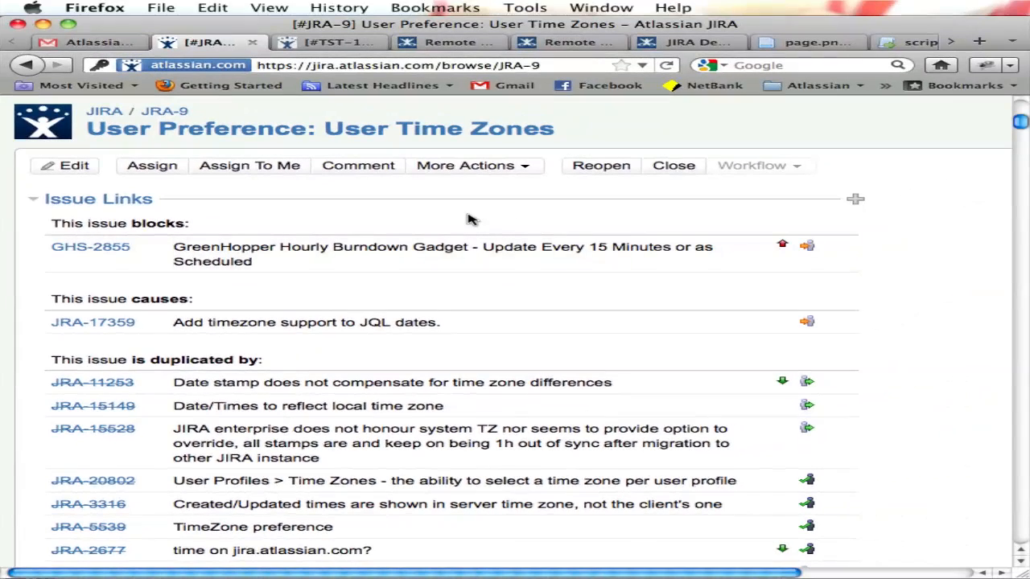
click(322, 46)
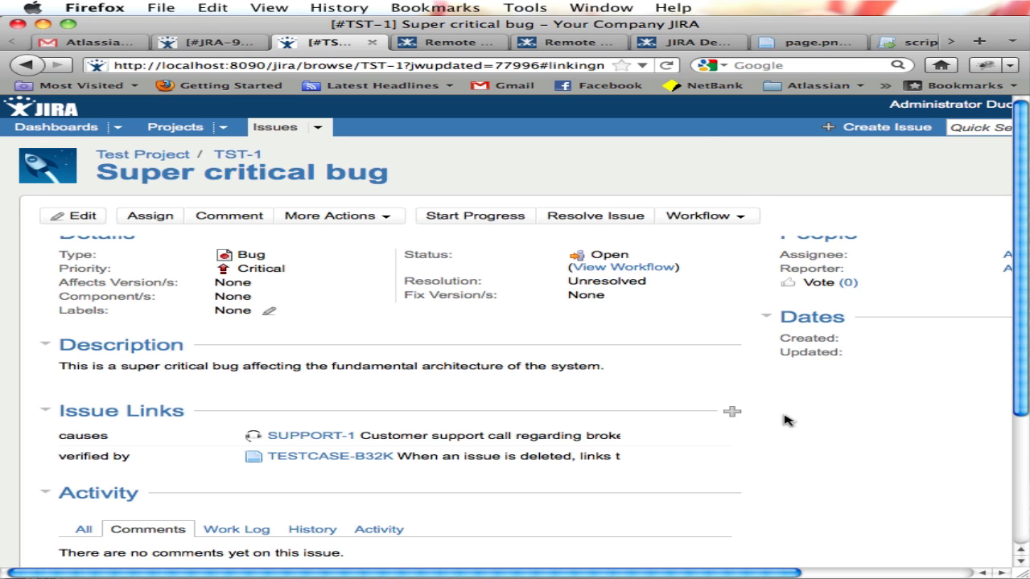
click(523, 6)
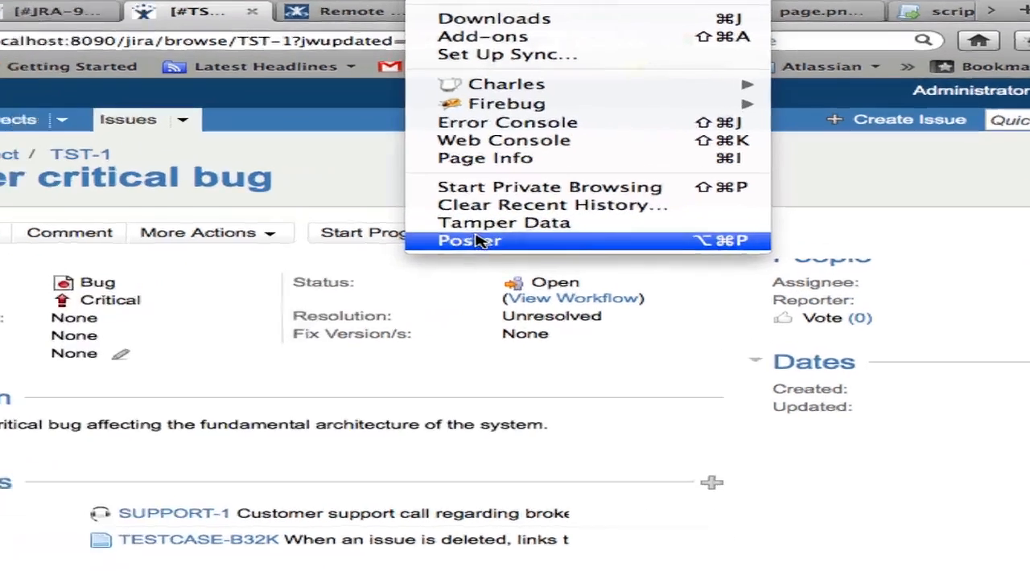
click(549, 221)
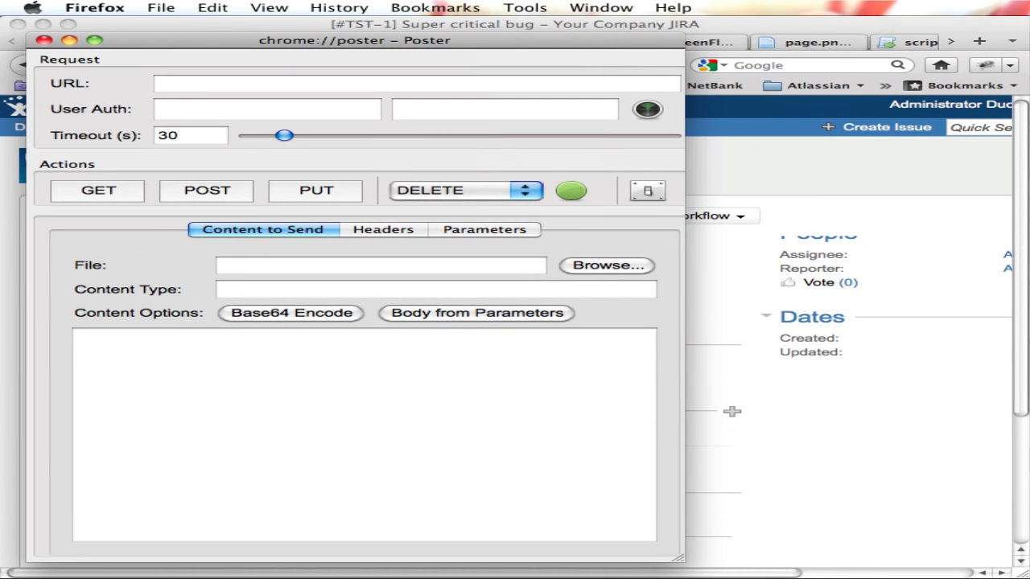
key(super+Tab)
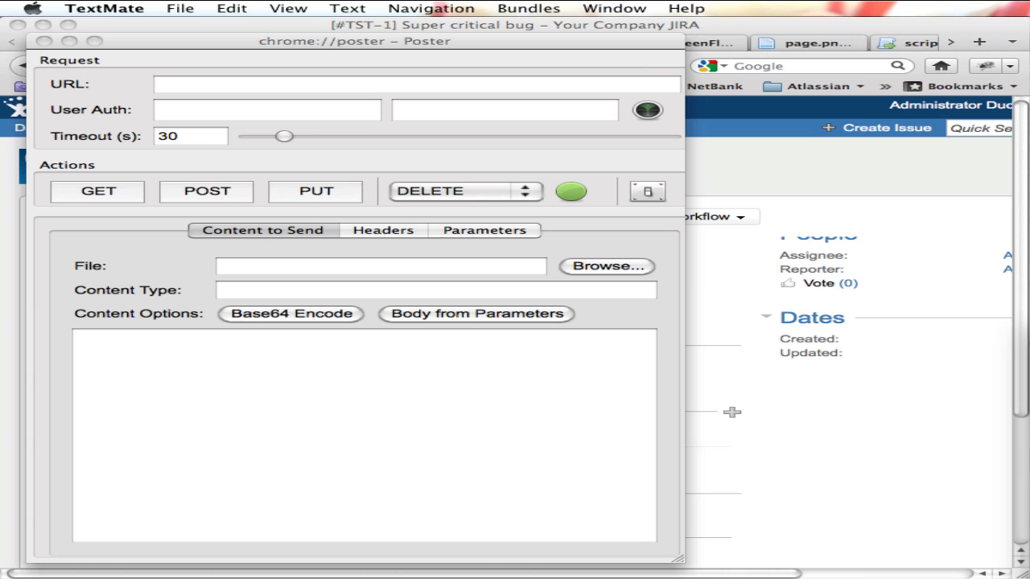
click(309, 89)
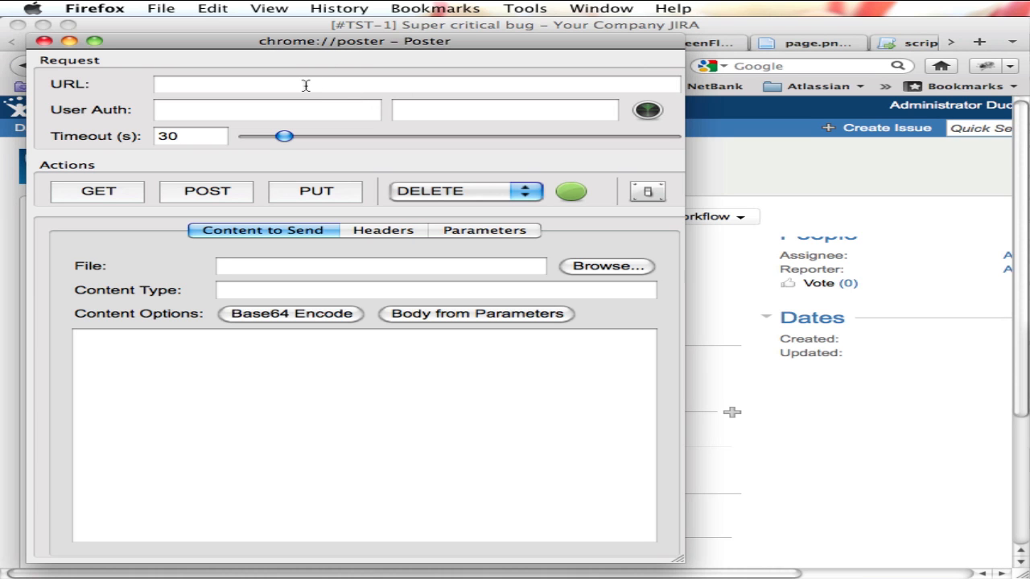
text(http://localhost:8090/jira/rest/api/latest/issue/TST-1/remotelink)
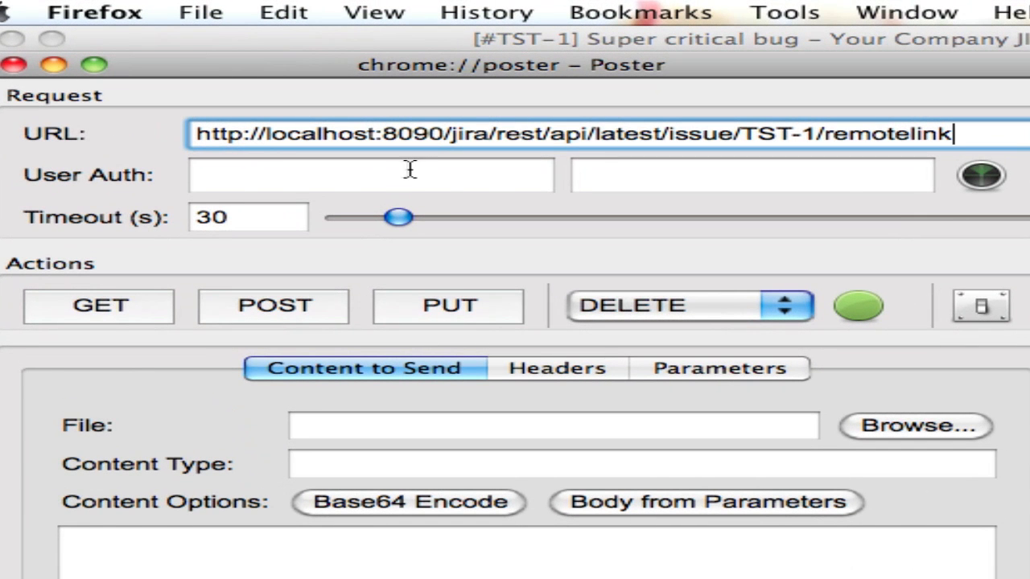
Fill in the request's user authentication with the account username and password.
click(400, 174)
text(admin)
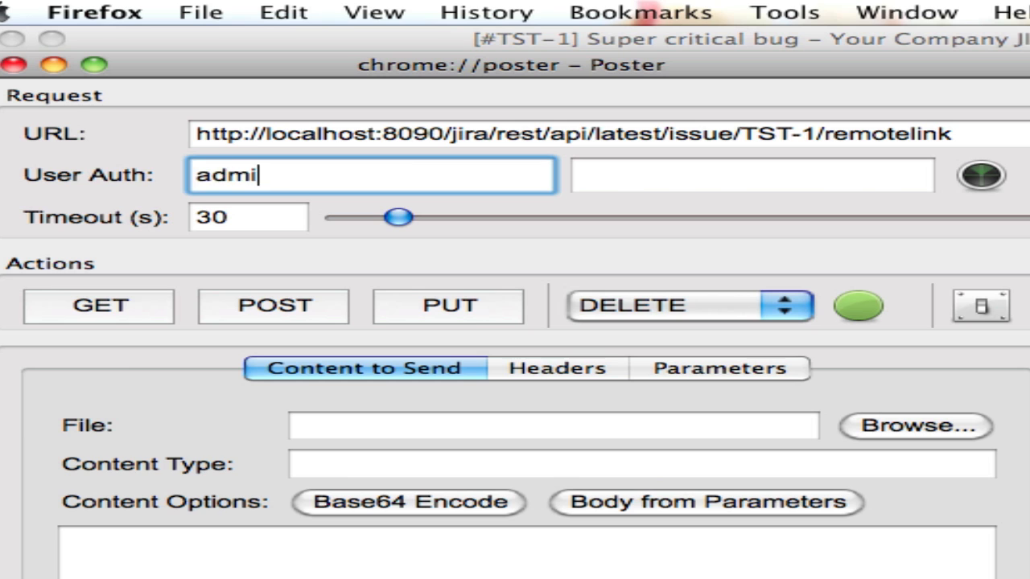
key(Tab)
text(admin)
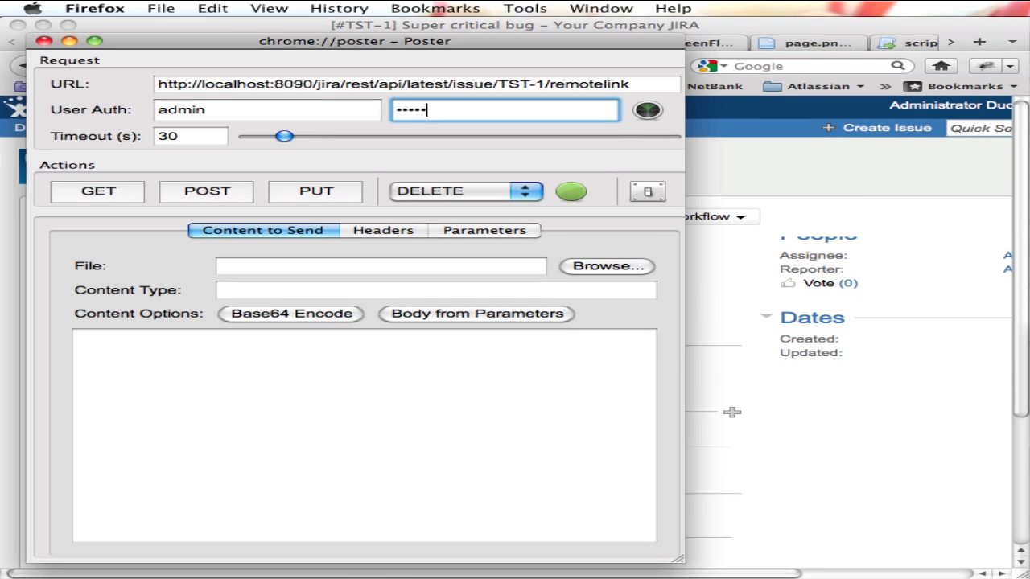
key(super+Tab)
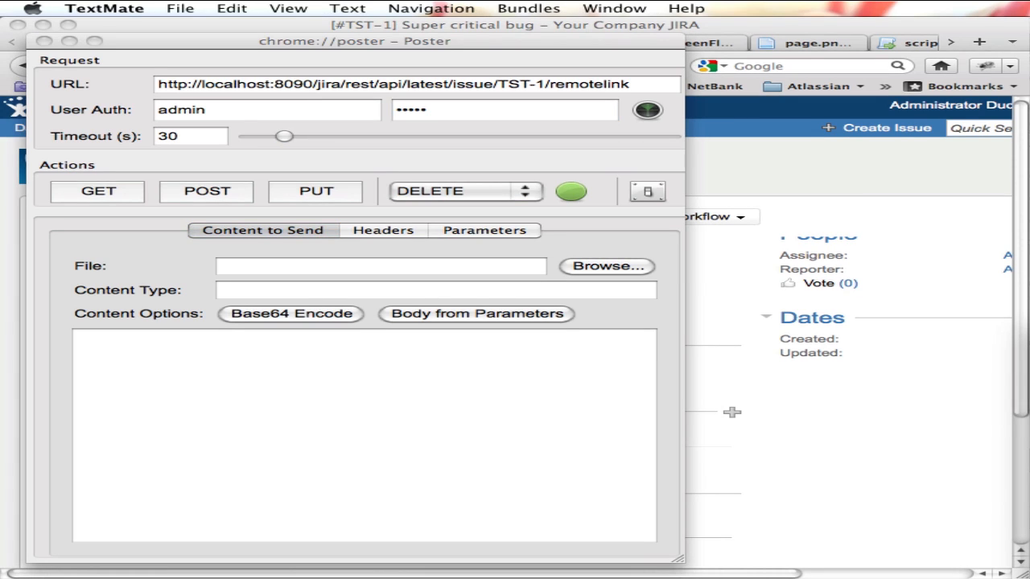
key(super+Tab)
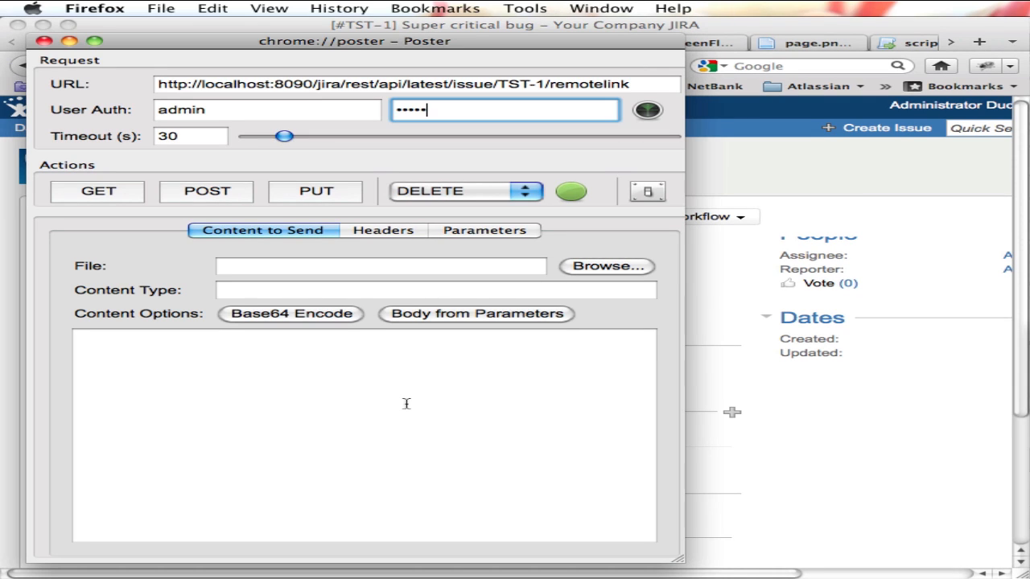
click(407, 403)
text({     "globalId": "system=http://www.mycompany.com/support&id=1",     "object": {         "url":"http://www.mycompany.com/support?id=1",         "title":"Crazy customer support issue"     } })
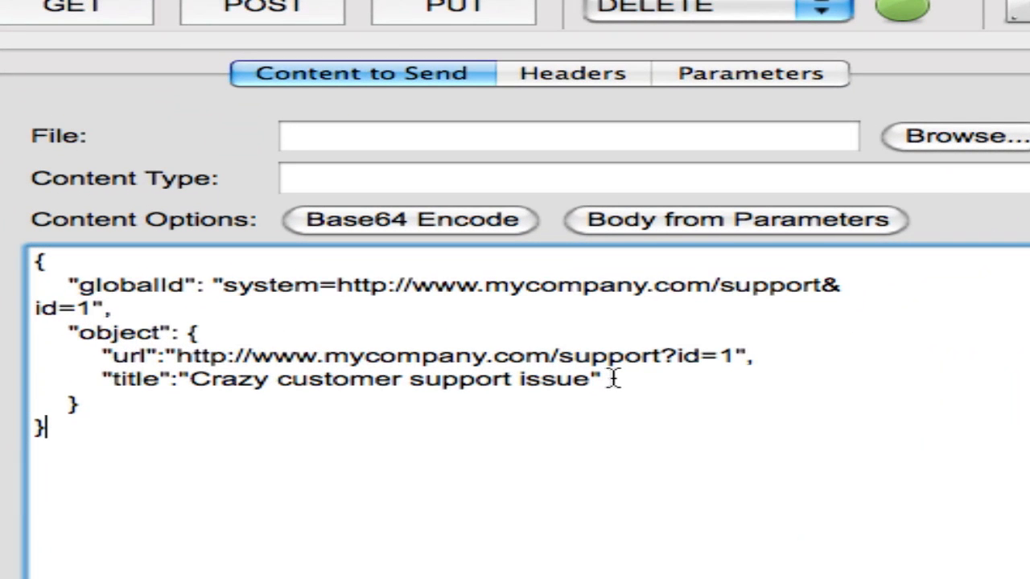
Review the url, title and globalId values in the JSON body, widening the Poster window to fit the globalId on one line.
drag(175, 354, 737, 357)
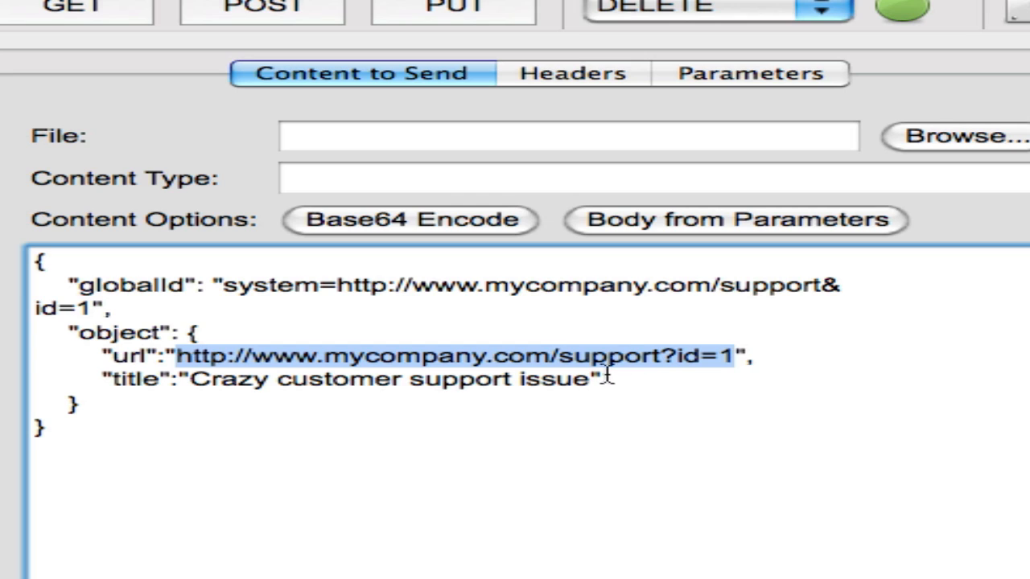
drag(591, 378, 197, 383)
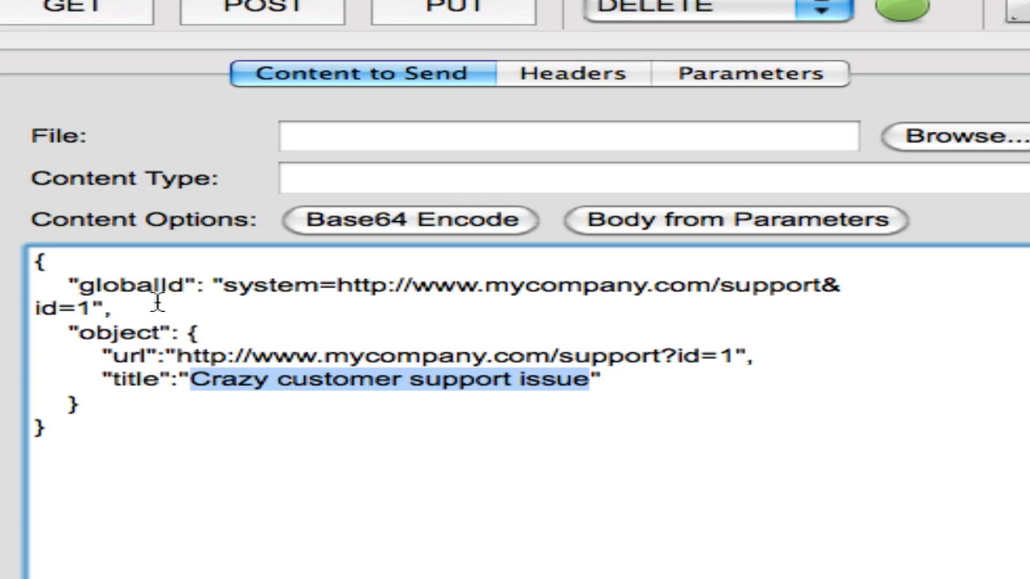
click(73, 287)
drag(73, 286, 860, 307)
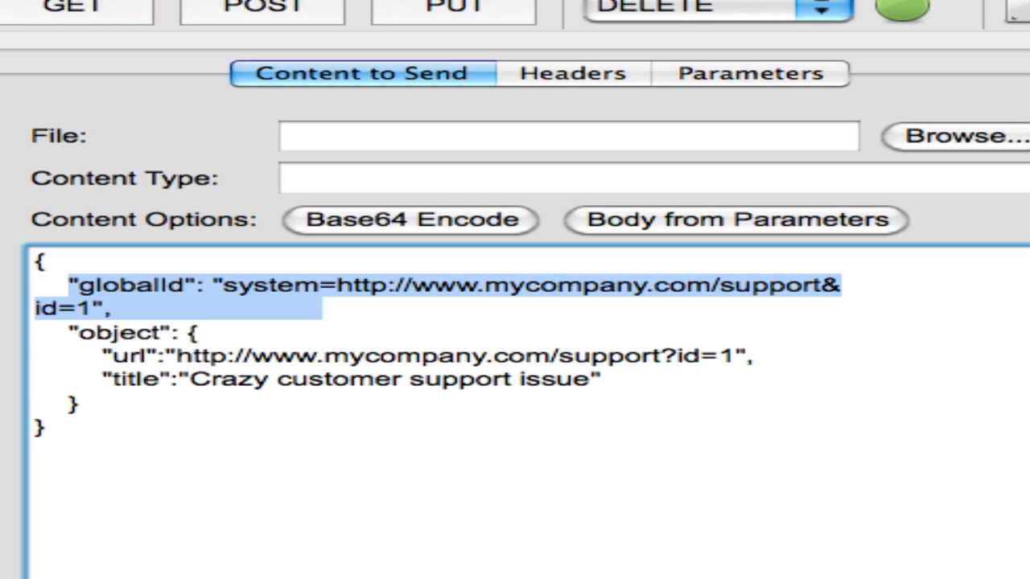
drag(997, 578, 1028, 578)
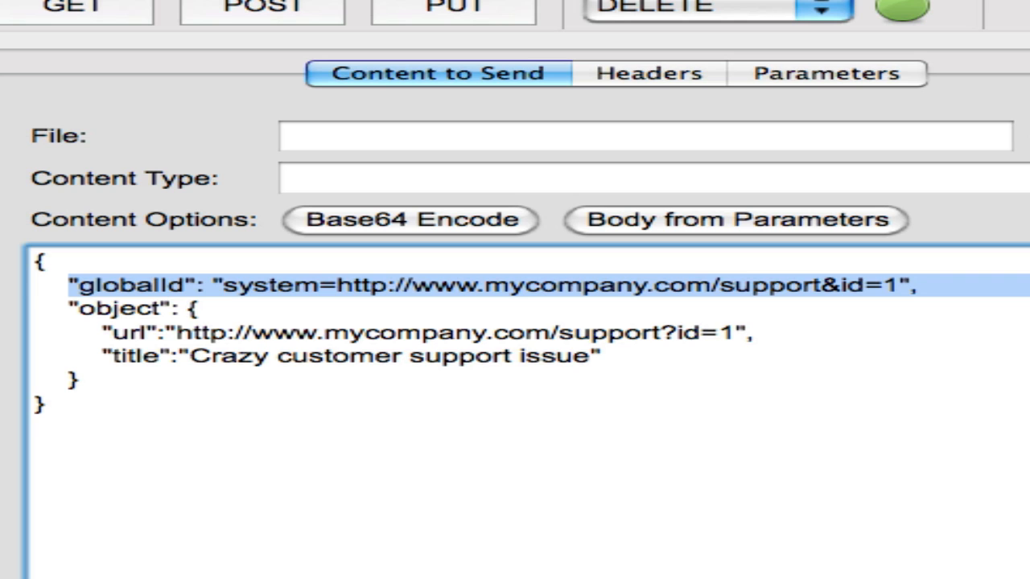
click(924, 452)
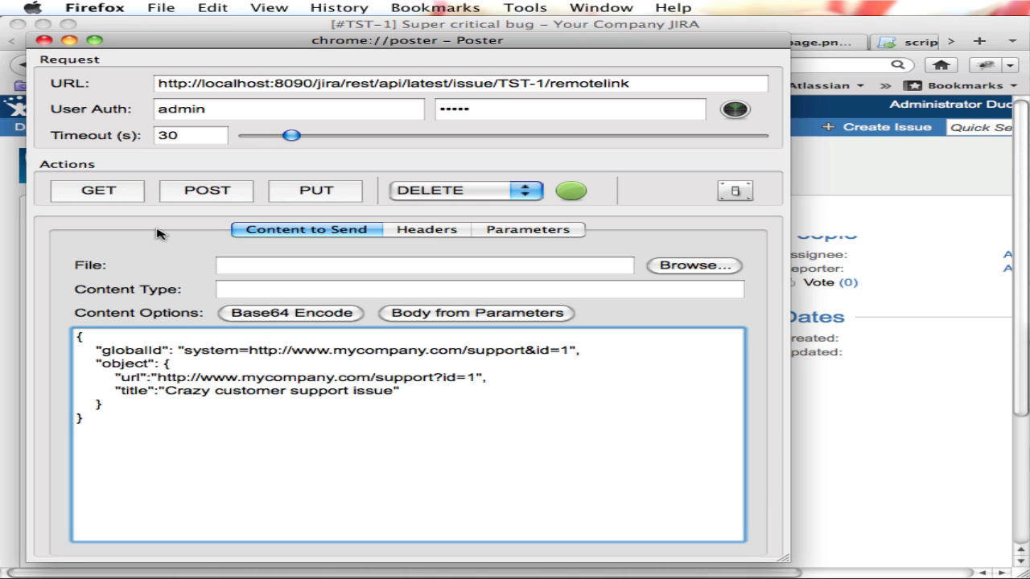
Set the request's content type to application/json.
key(shift+Tab)
text(application/json)
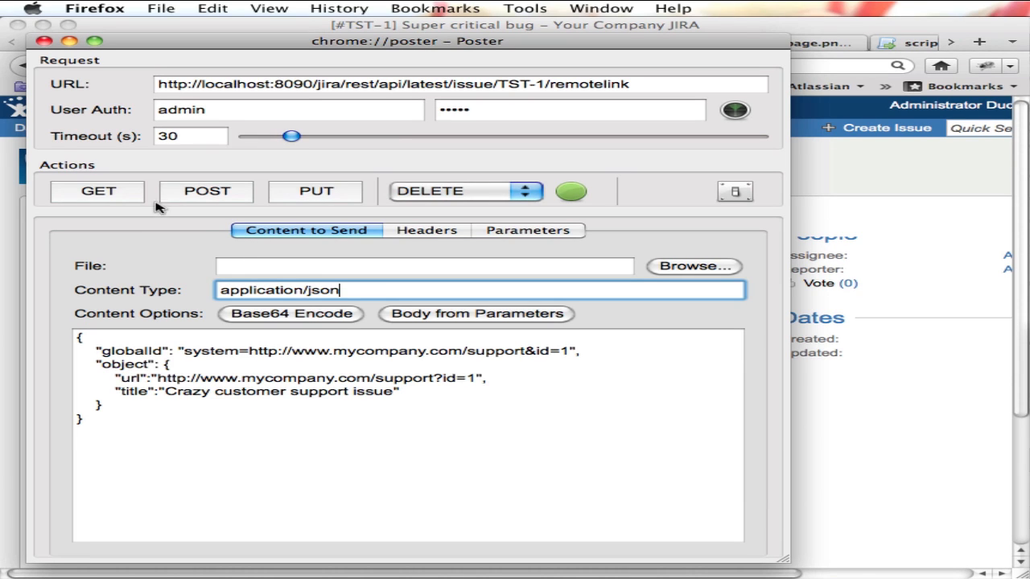
Send the remote link request with POST, close the response and reload the TST-1 issue page.
click(197, 199)
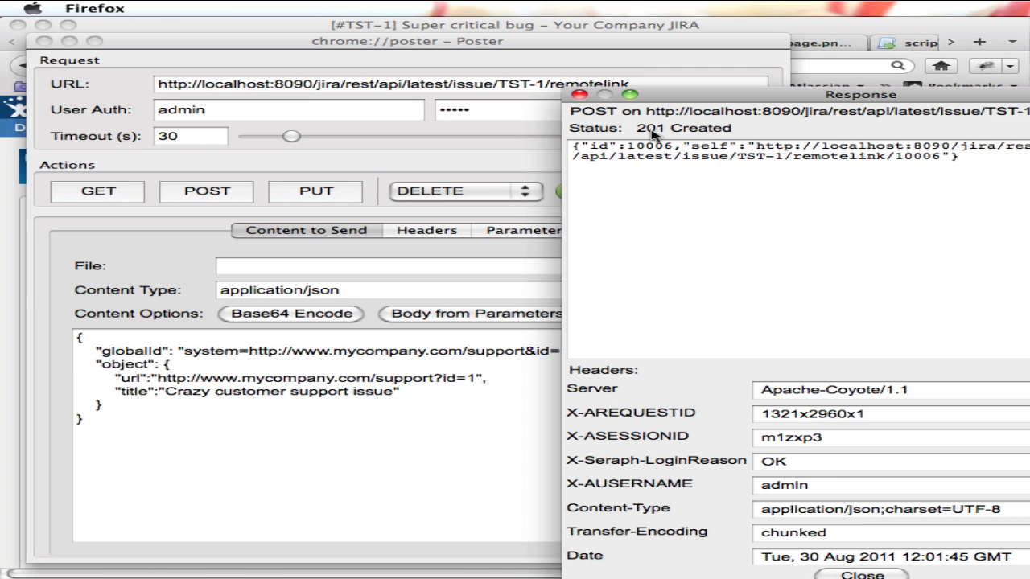
click(837, 575)
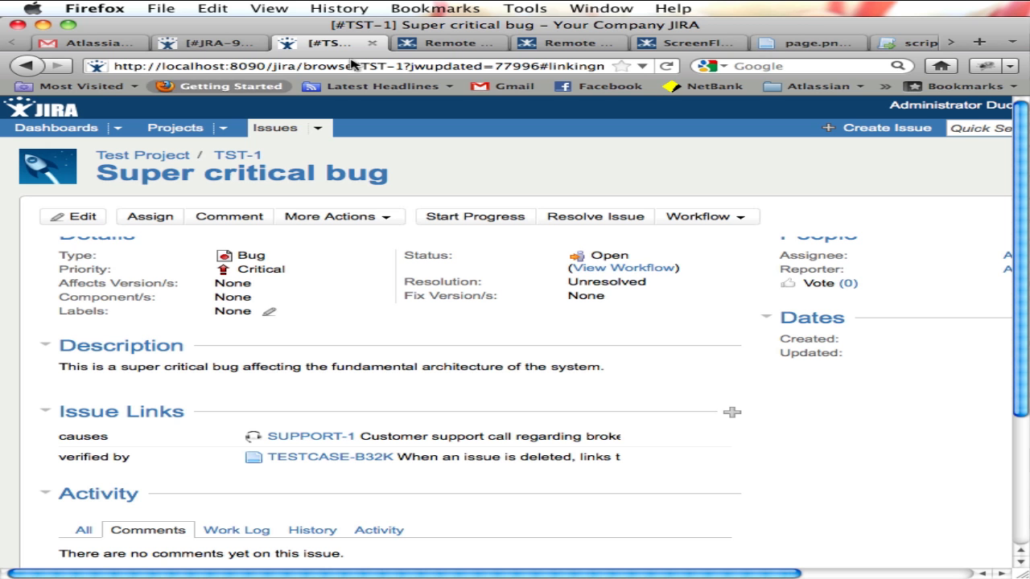
click(805, 201)
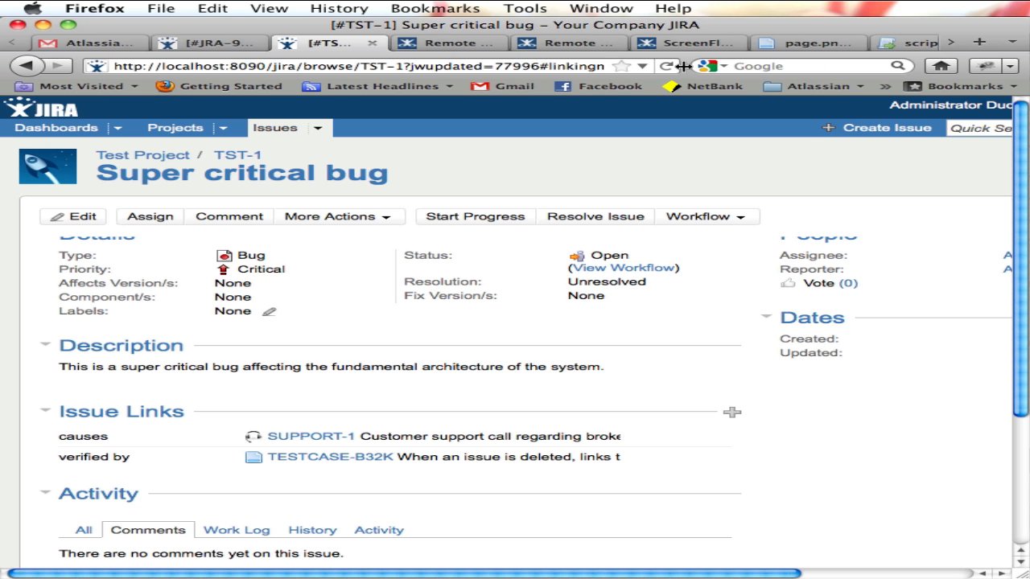
click(666, 66)
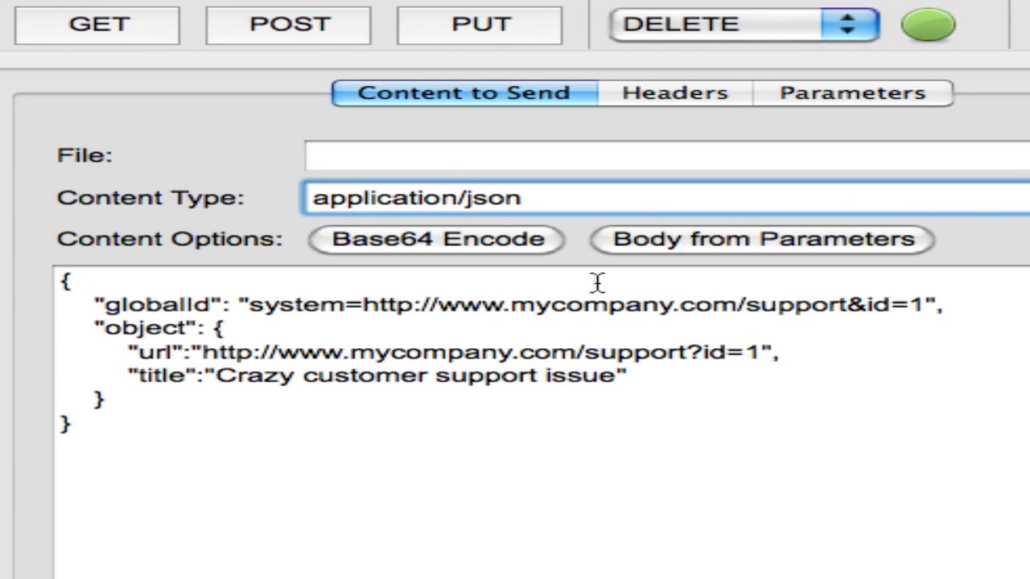
Append "(RESOLVED)" to the title value in the JSON body, after "Crazy customer support issue".
click(617, 376)
text((RESOL)
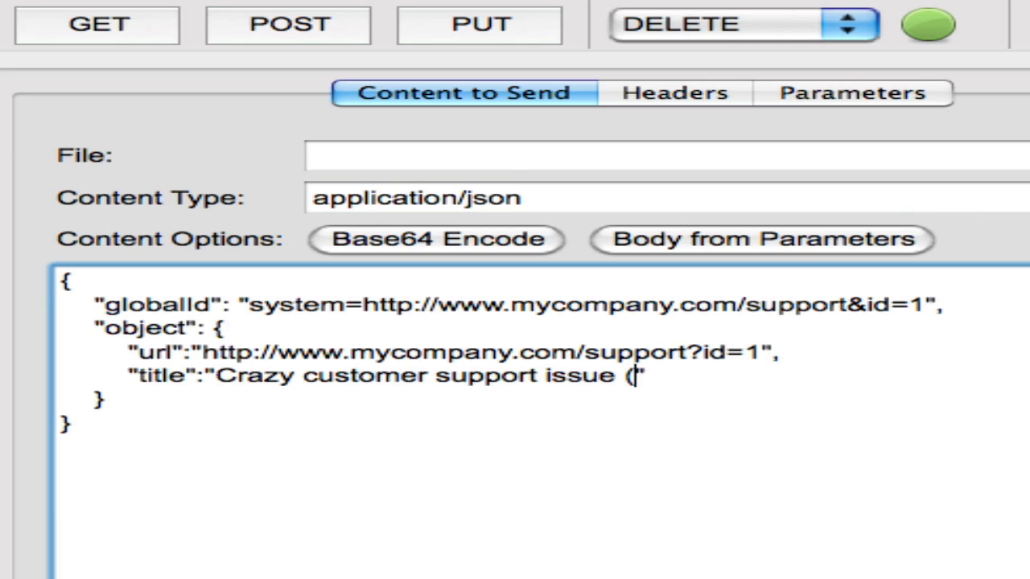
text(VED))
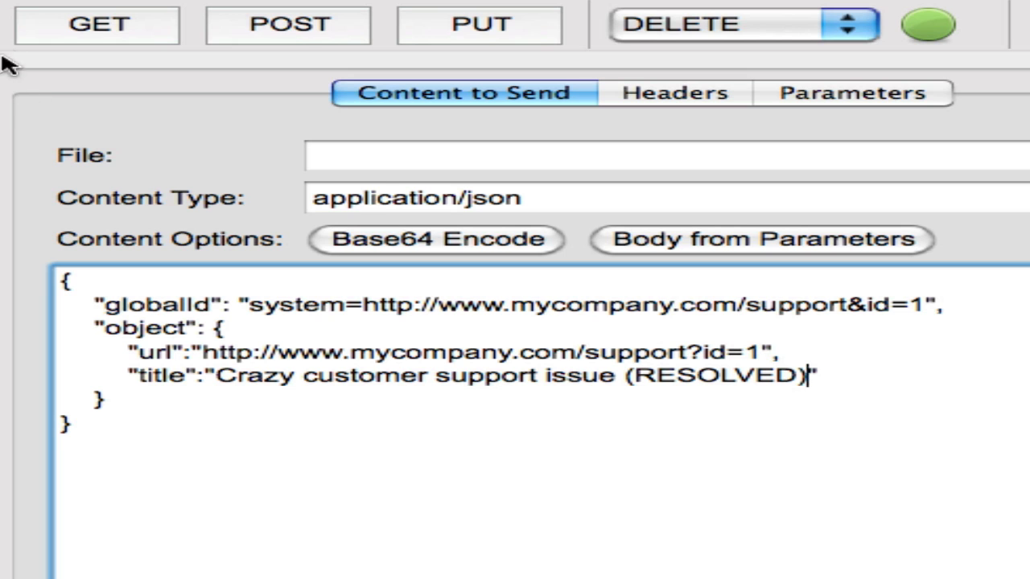
Resend the request with the changed title using POST, close the response and reload the TST-1 issue.
click(238, 33)
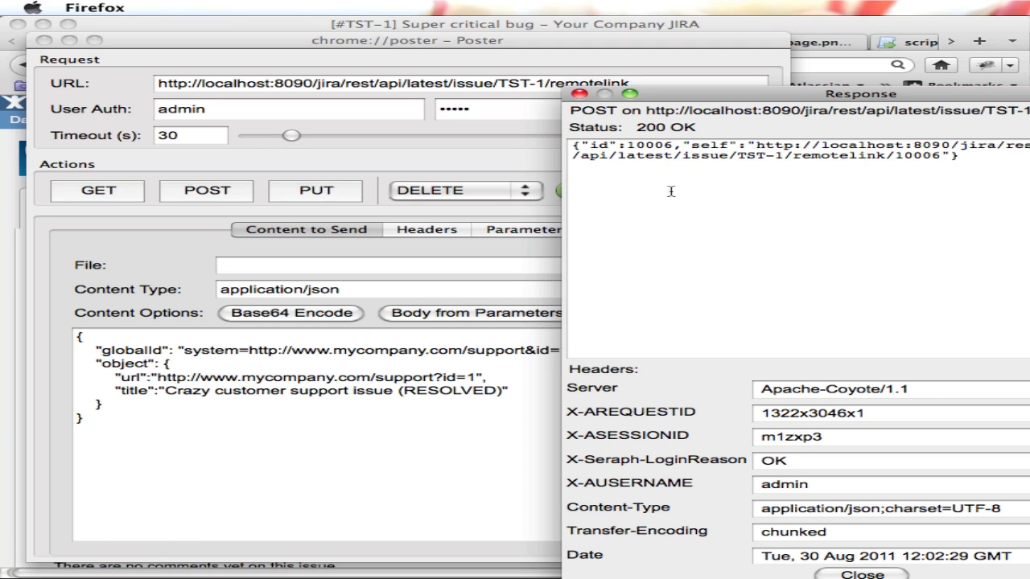
click(851, 574)
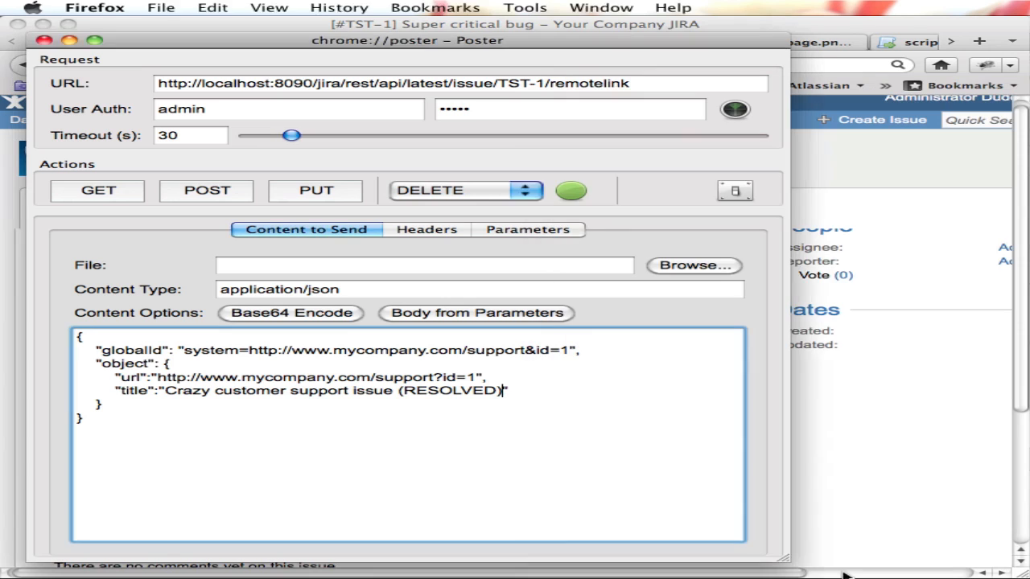
click(43, 40)
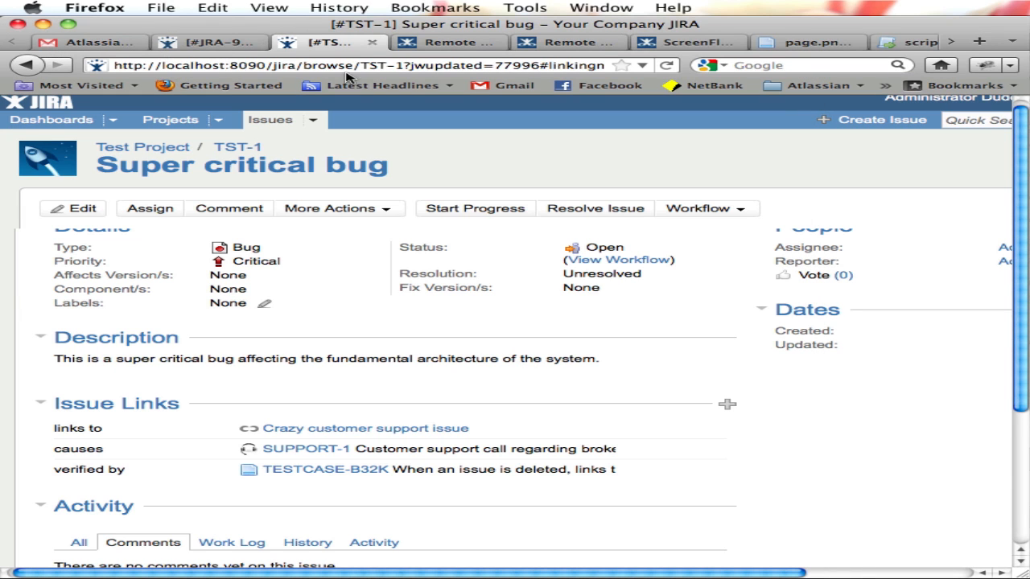
click(666, 66)
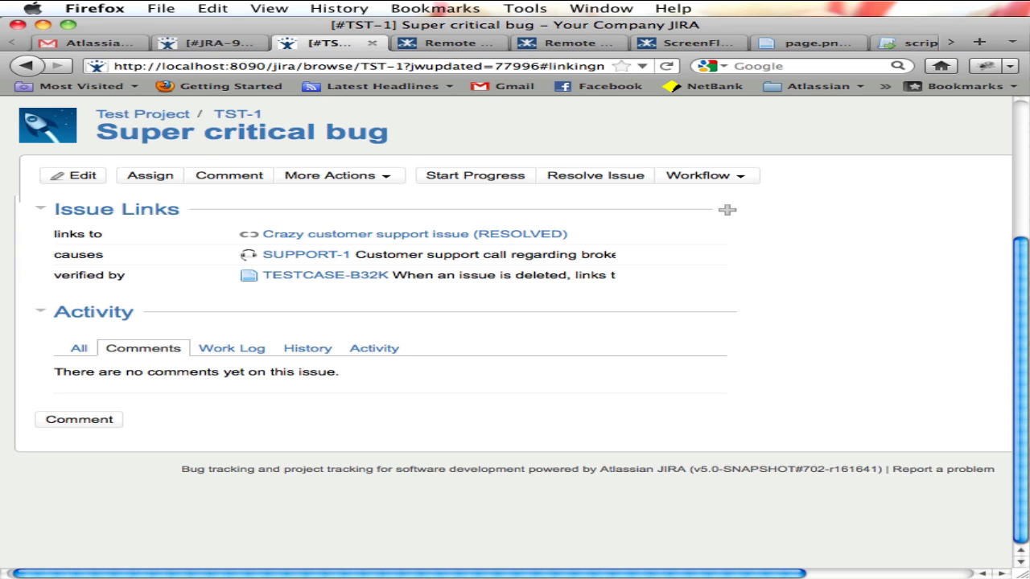
Replace the request body with the extended JSON for TSTSUP-111 and review its globalId, relationship, url, title and summary values.
key(super+grave)
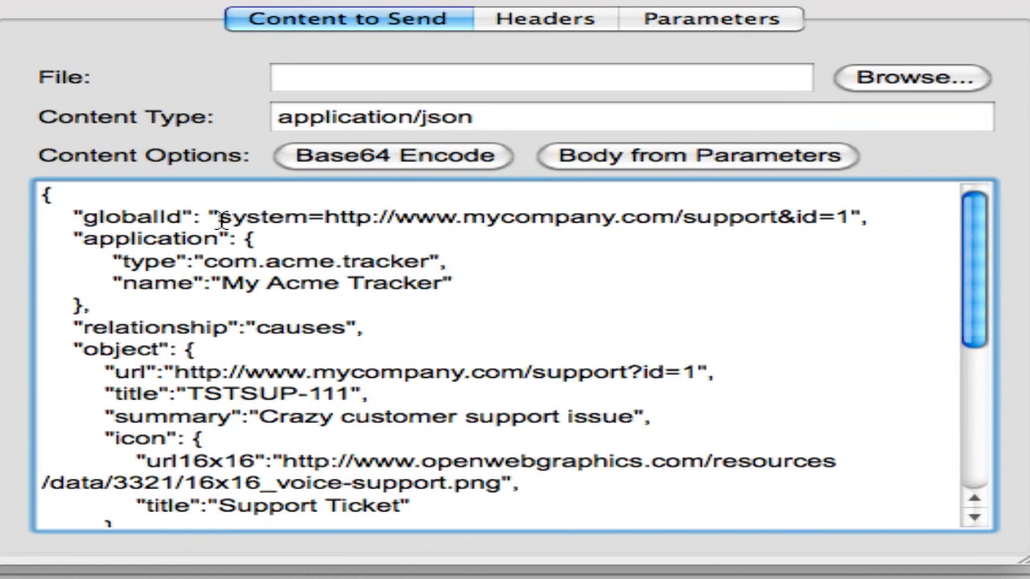
drag(219, 217, 850, 223)
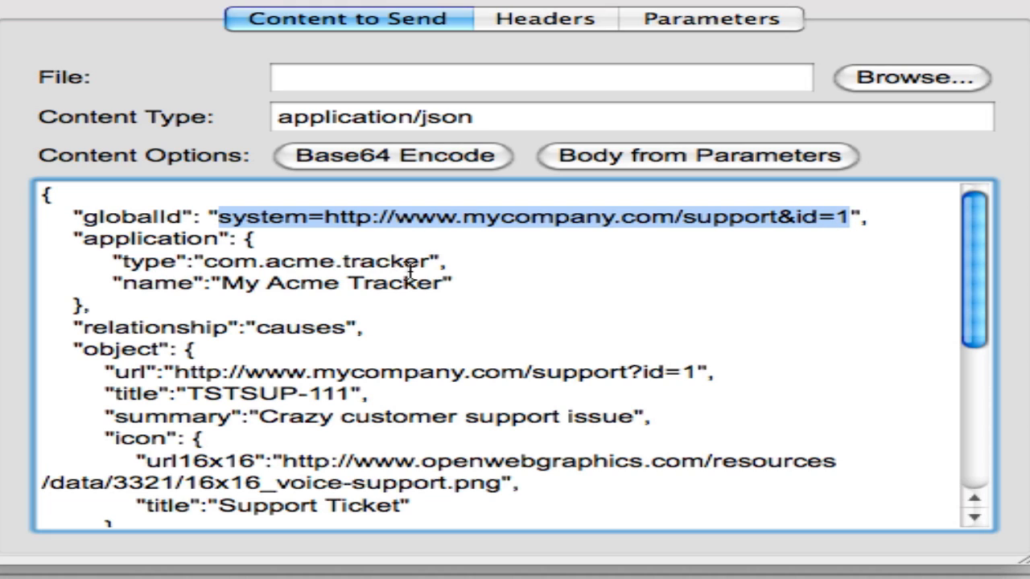
double_click(314, 330)
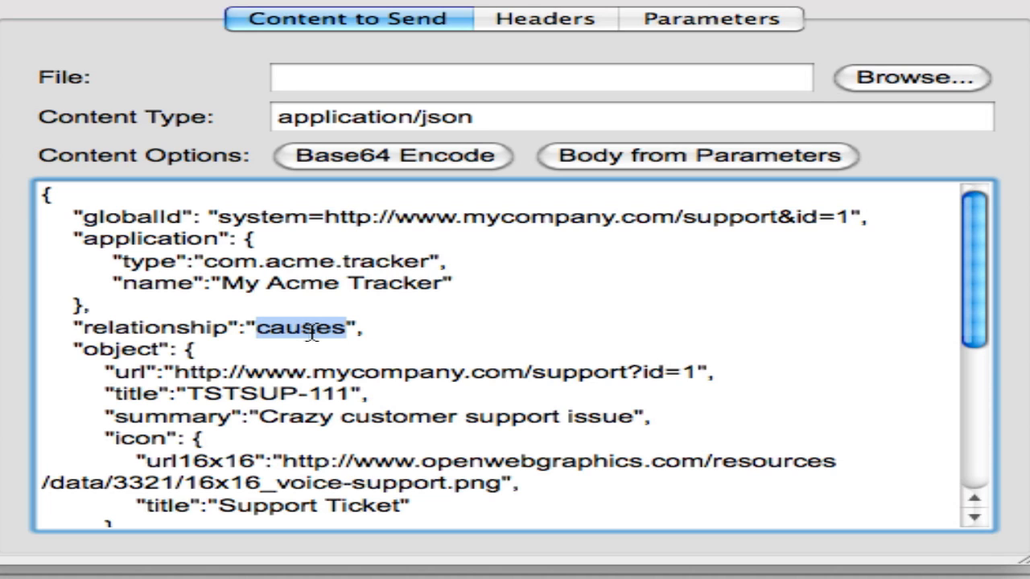
scroll(566, 330, down, 3)
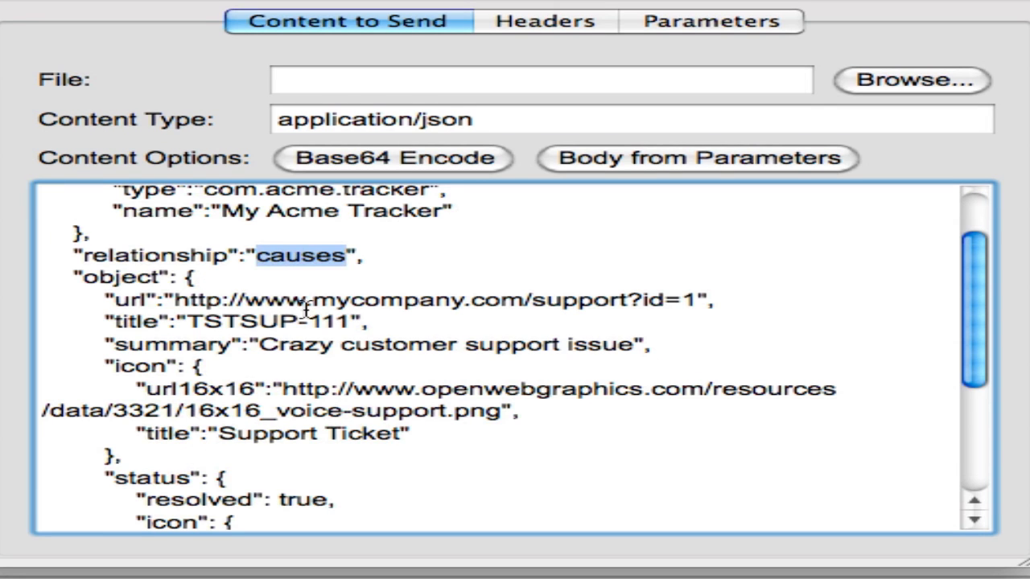
drag(174, 296, 411, 321)
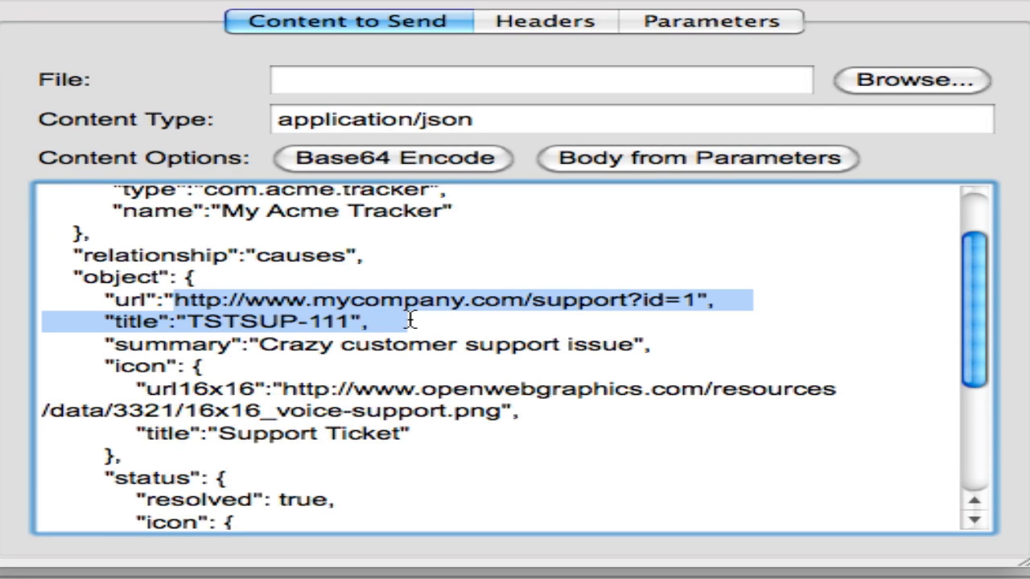
drag(261, 349, 601, 345)
Examine the icon URL, the icon title and the status icon entries further down the JSON body.
scroll(597, 346, down, 1)
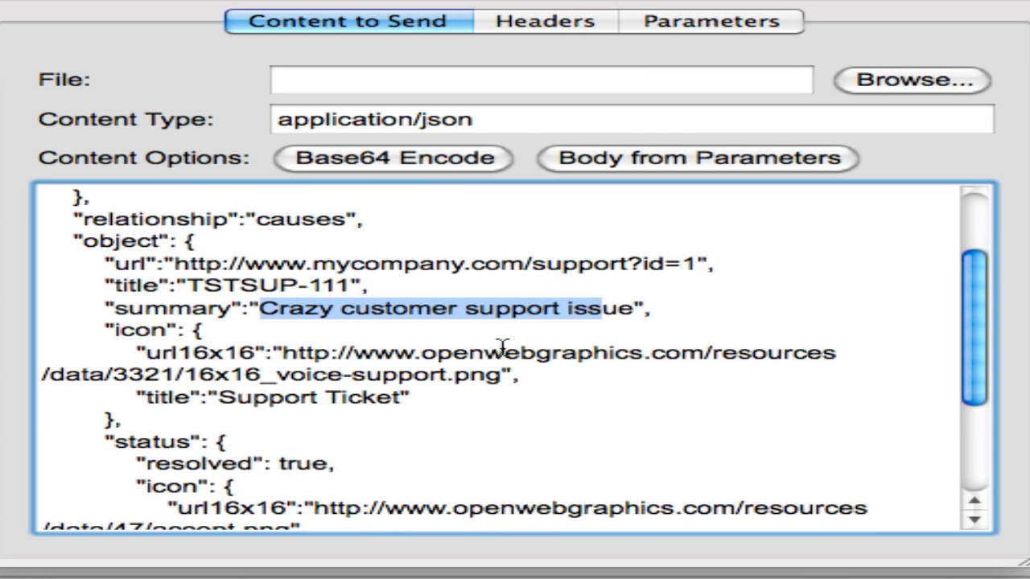
drag(286, 354, 493, 371)
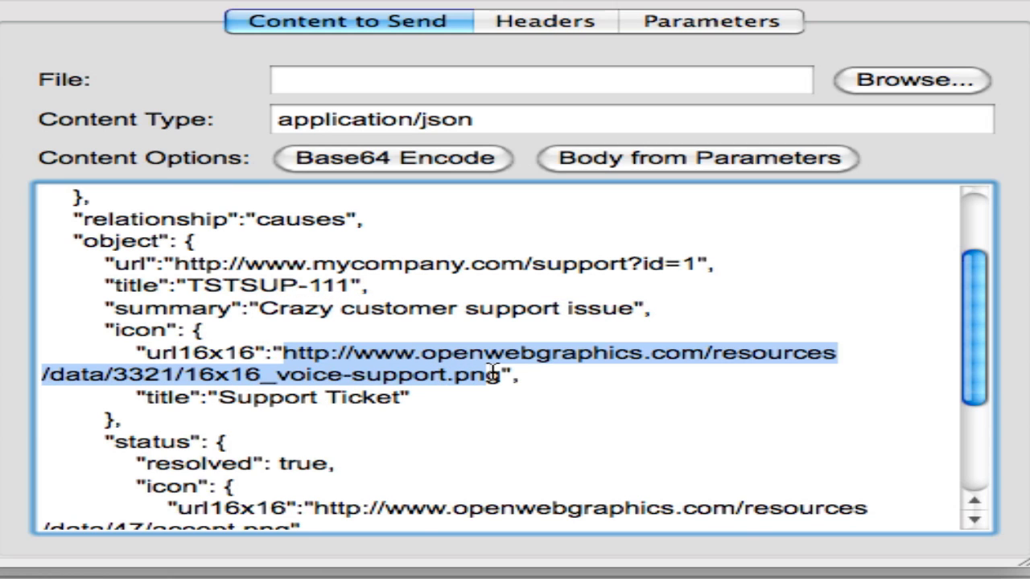
scroll(493, 372, down, 1)
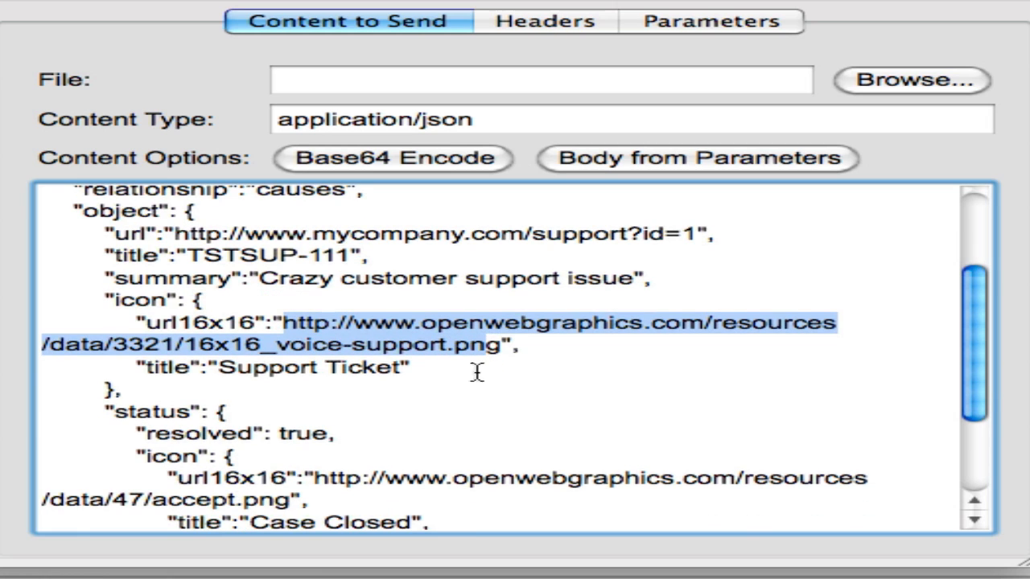
drag(218, 370, 392, 371)
scroll(393, 371, down, 3)
click(177, 368)
drag(177, 368, 653, 397)
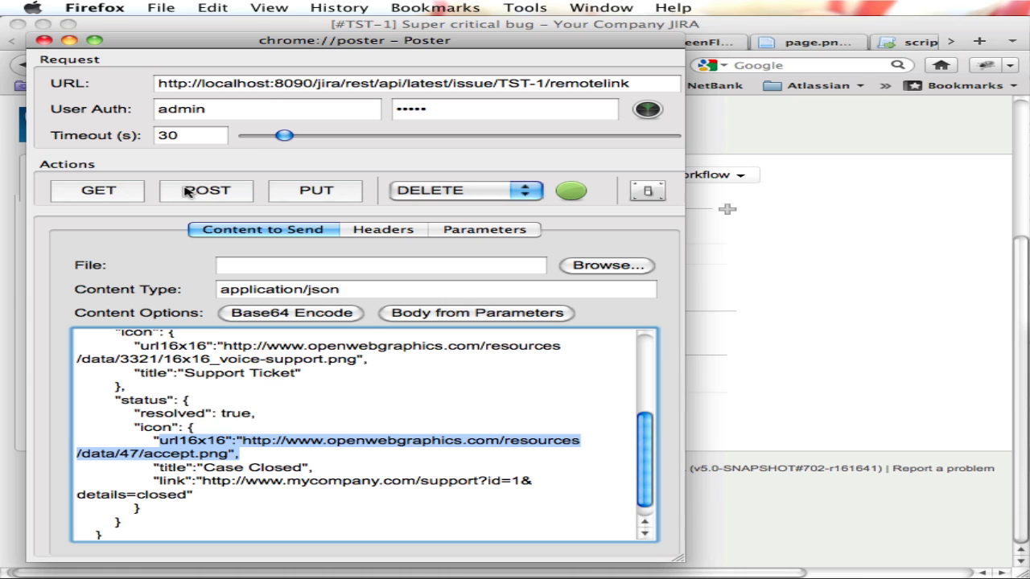
Send the extended TSTSUP-111 remote link request with POST and reload the TST-1 issue to inspect its link.
click(187, 191)
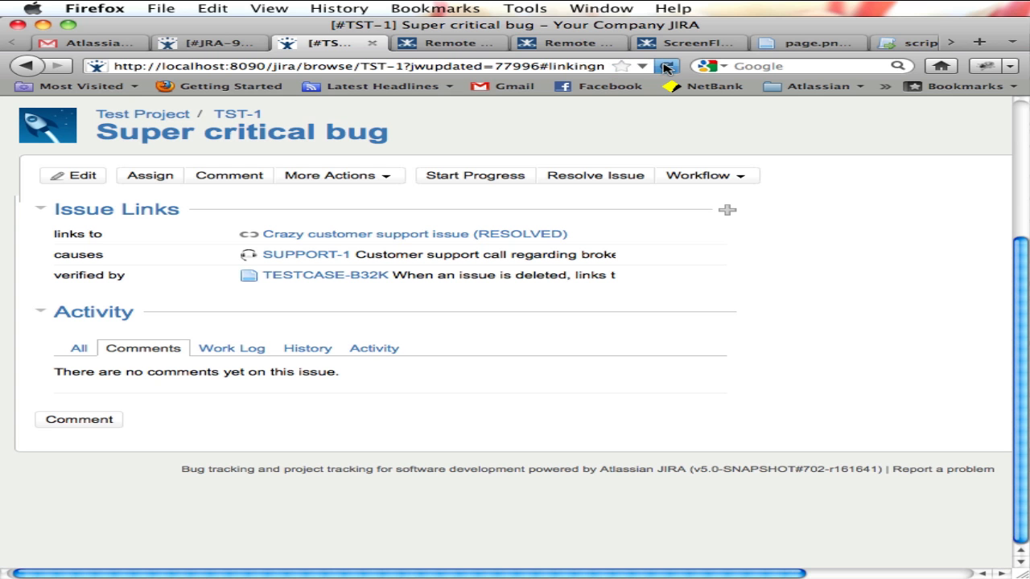
click(665, 66)
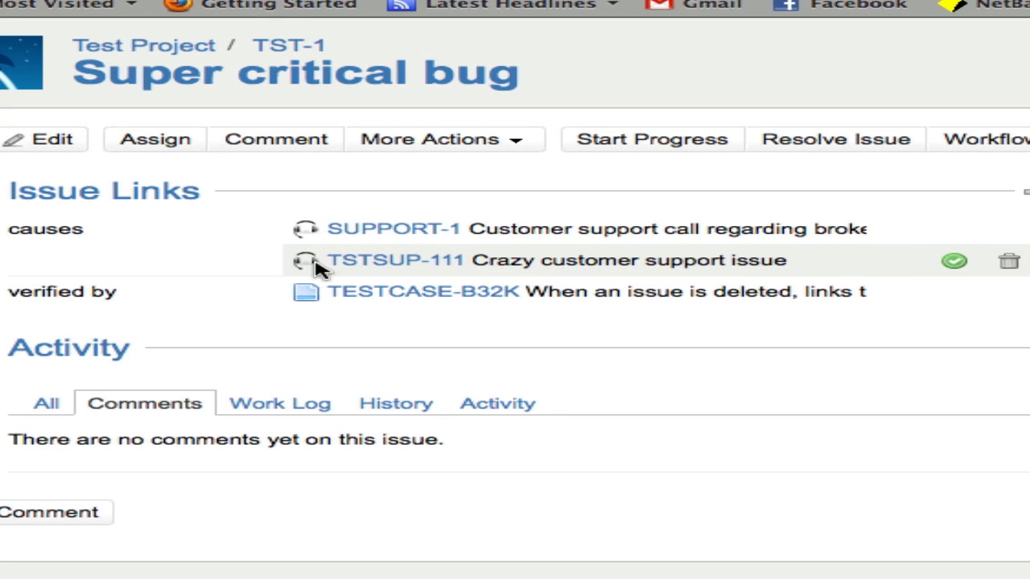
mouse_move(315, 262)
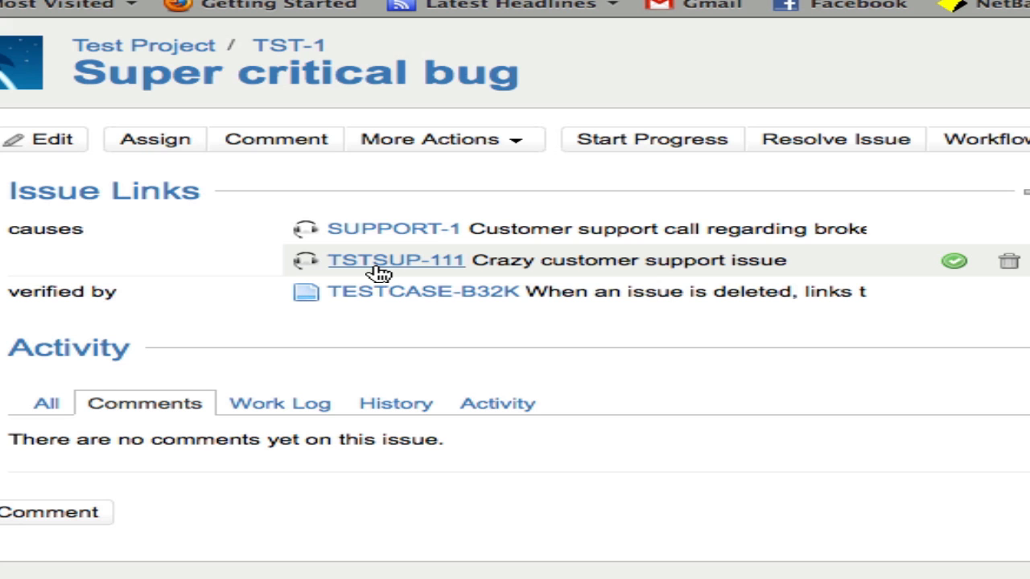